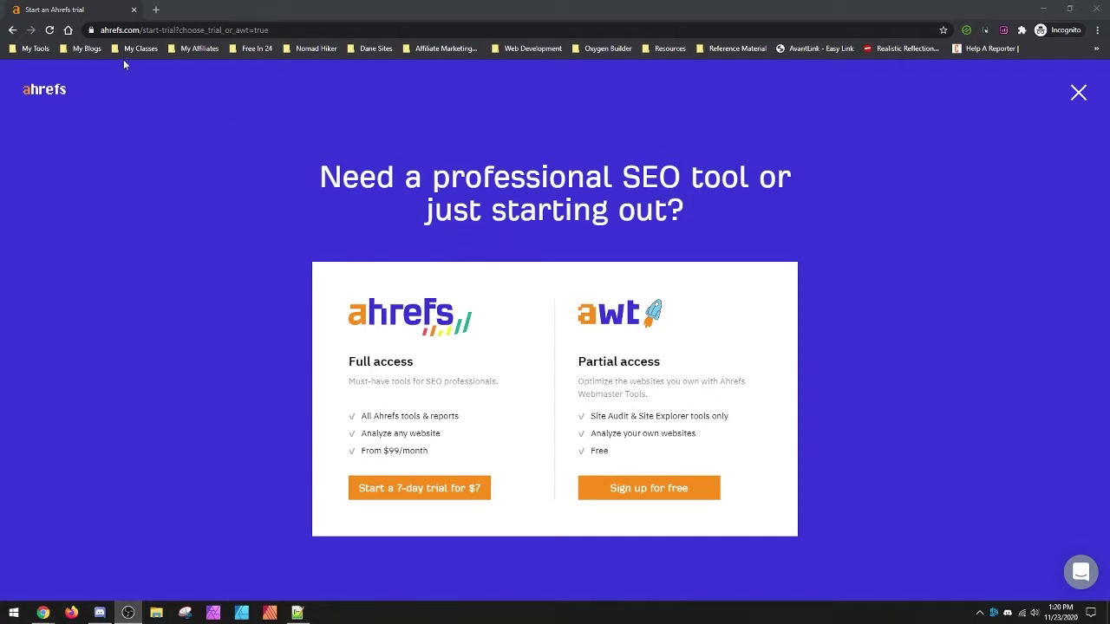
View the Site Explorer product page from the Ahrefs homepage and its full and partial access sign-up options
click(48, 95)
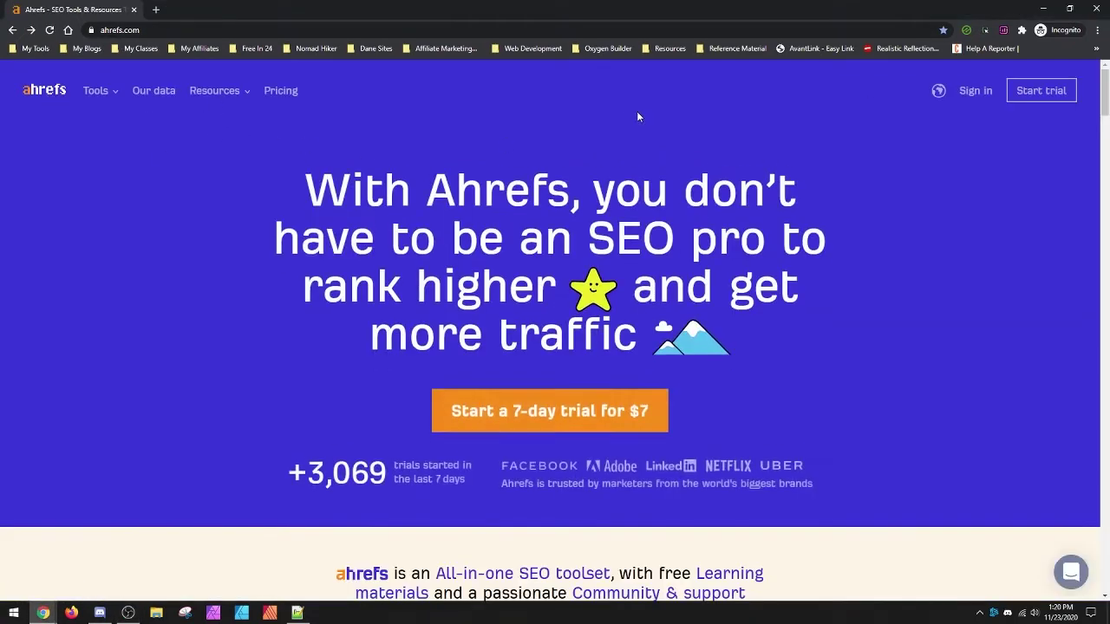
mouse_move(89, 96)
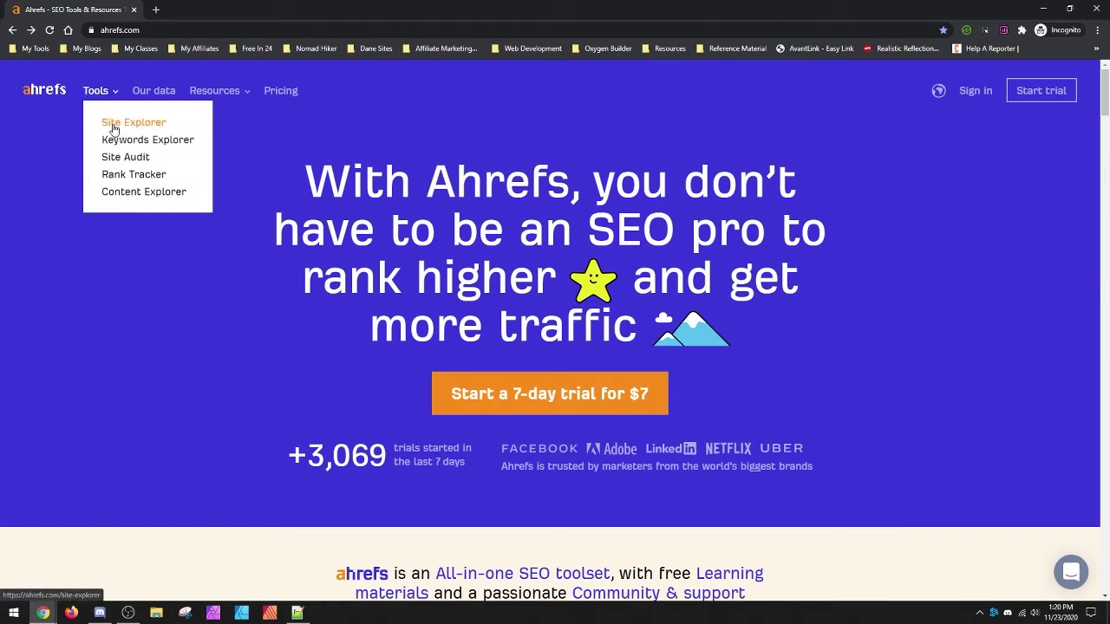
click(113, 127)
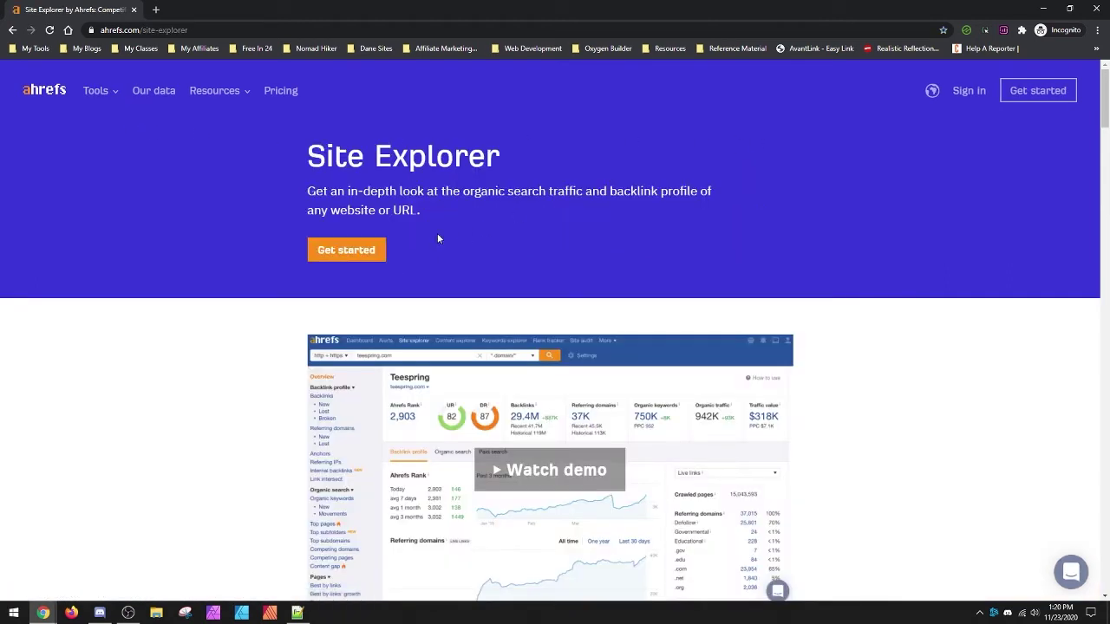
click(373, 251)
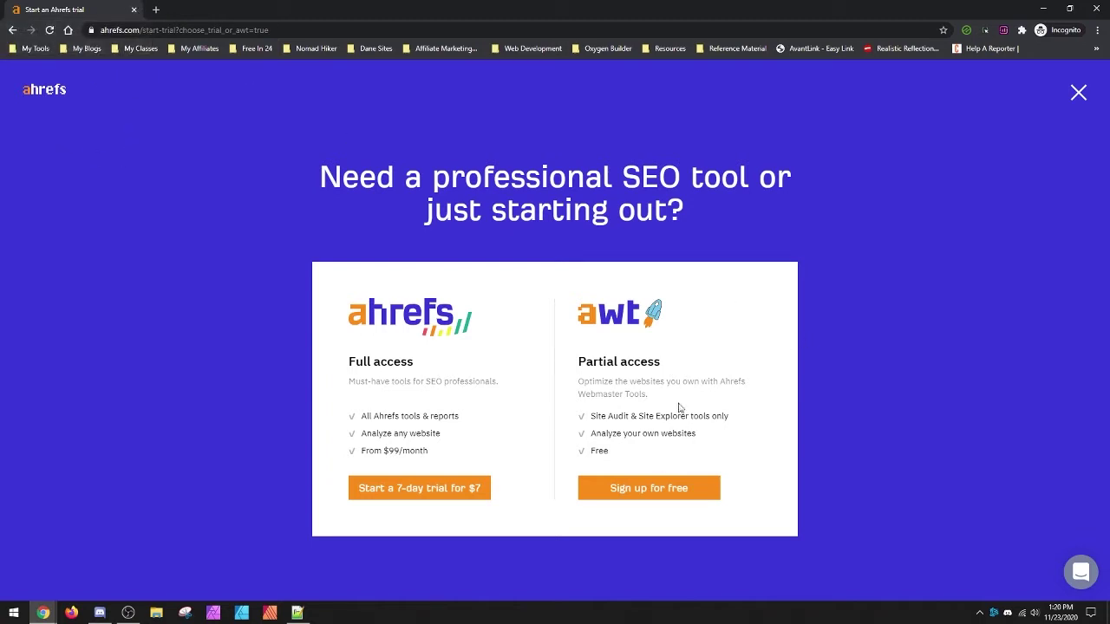
key(ctrl+w)
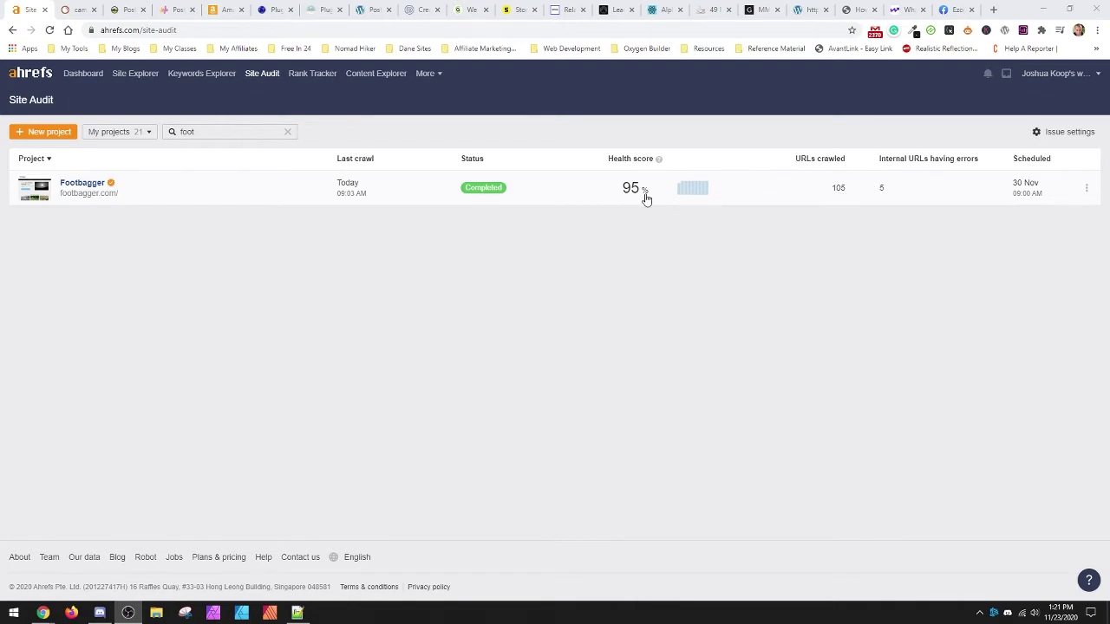
Check the health score explanation, and open the Footbagger project's Site Audit overview from its health score
mouse_move(659, 163)
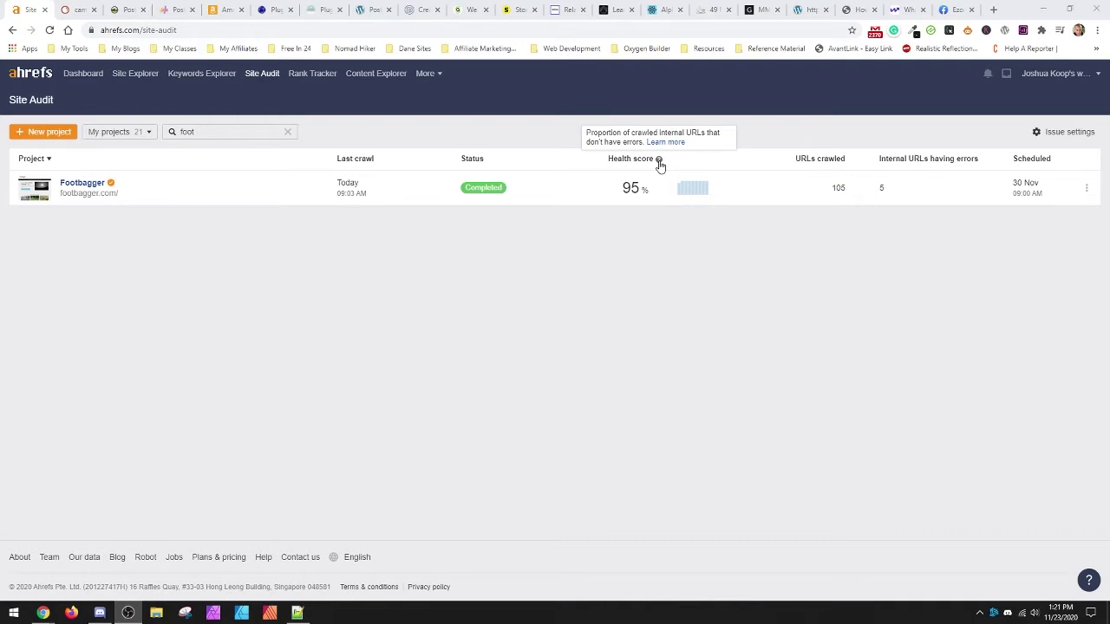
click(87, 186)
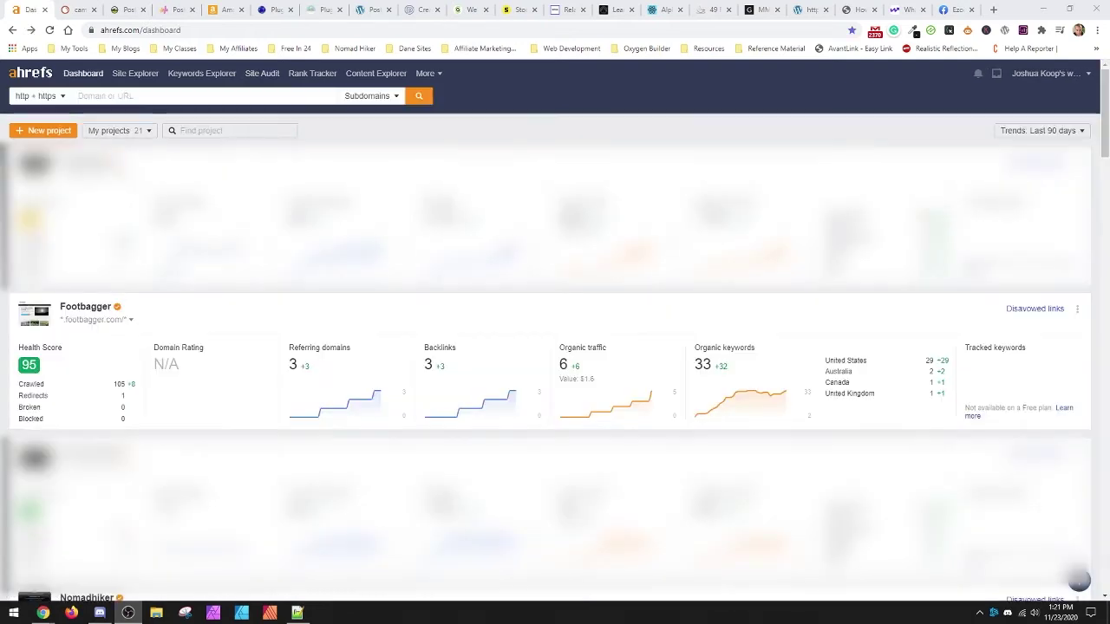
click(31, 368)
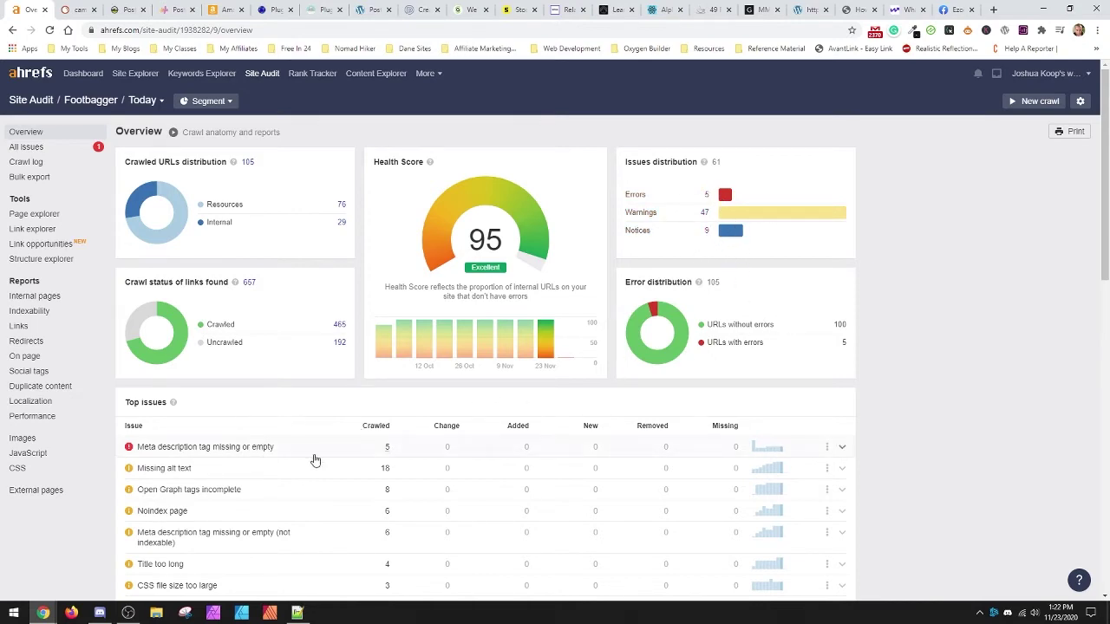
Examine the audit's top issues, reading the details and fix for the missing or empty meta description tag
scroll(312, 455, down, 2)
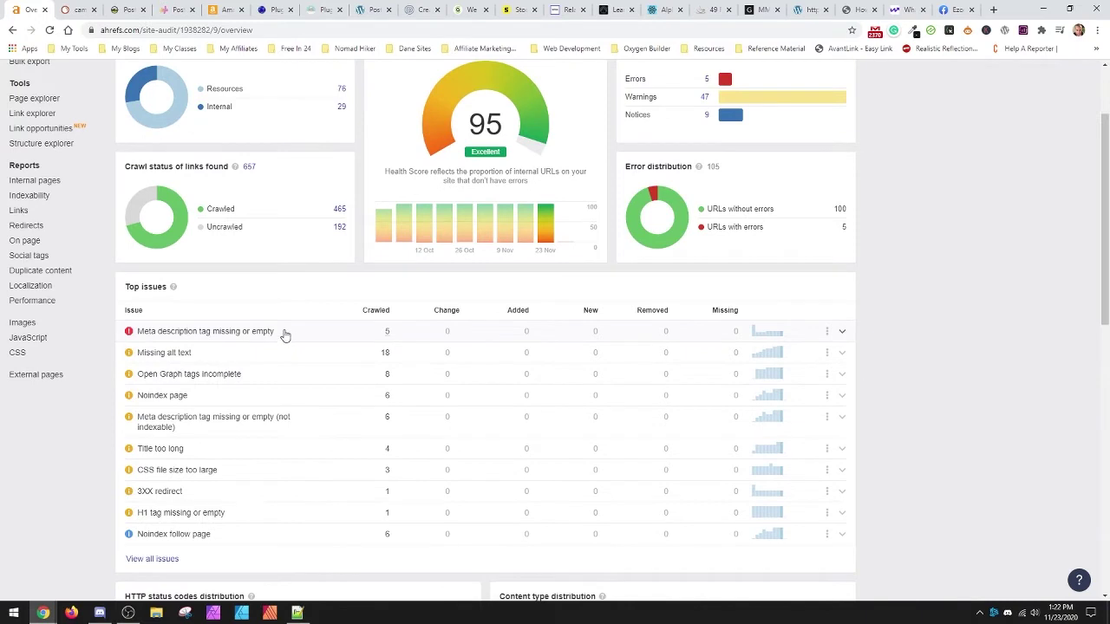
drag(282, 333, 148, 341)
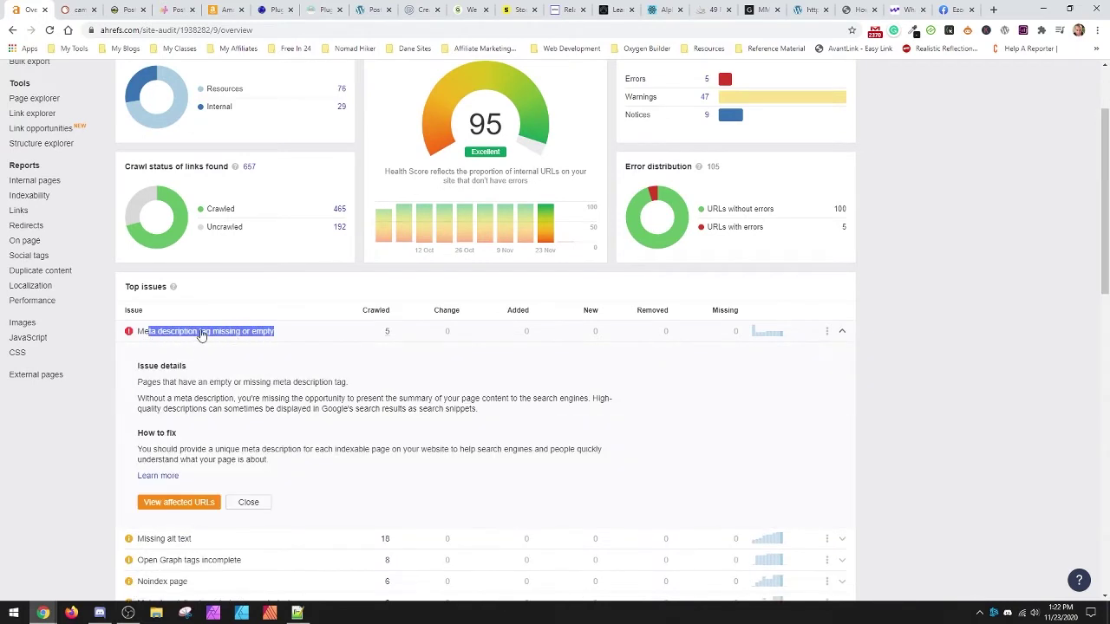
click(205, 340)
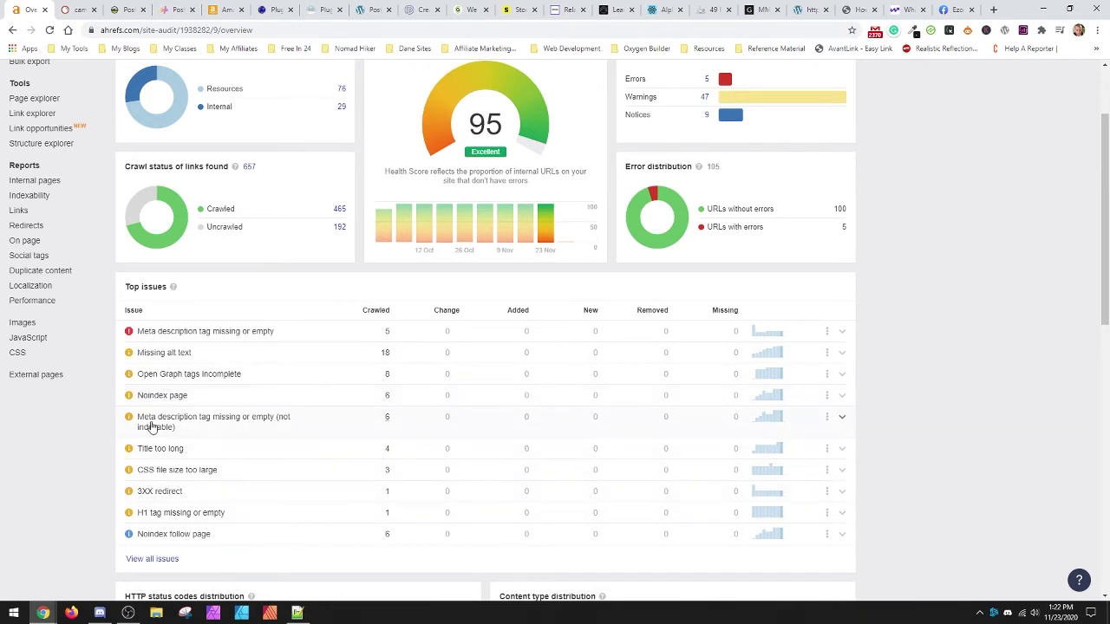
scroll(158, 415, up, 2)
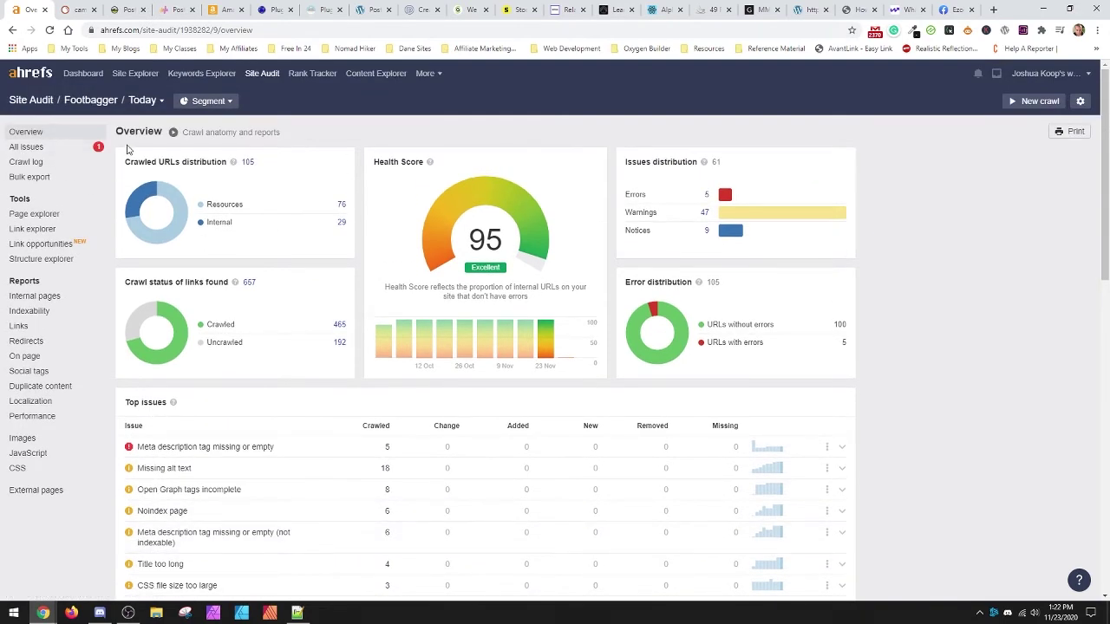
Open the internal link opportunities report and examine the suggested keywords, starting with "playing hacky sack"
click(49, 245)
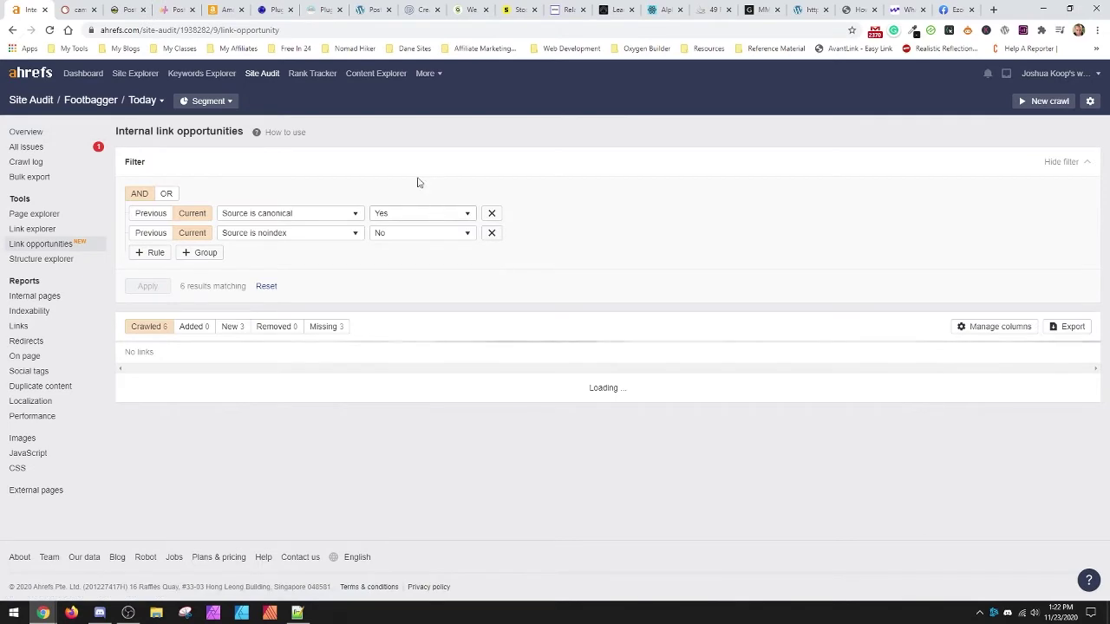
scroll(513, 276, down, 2)
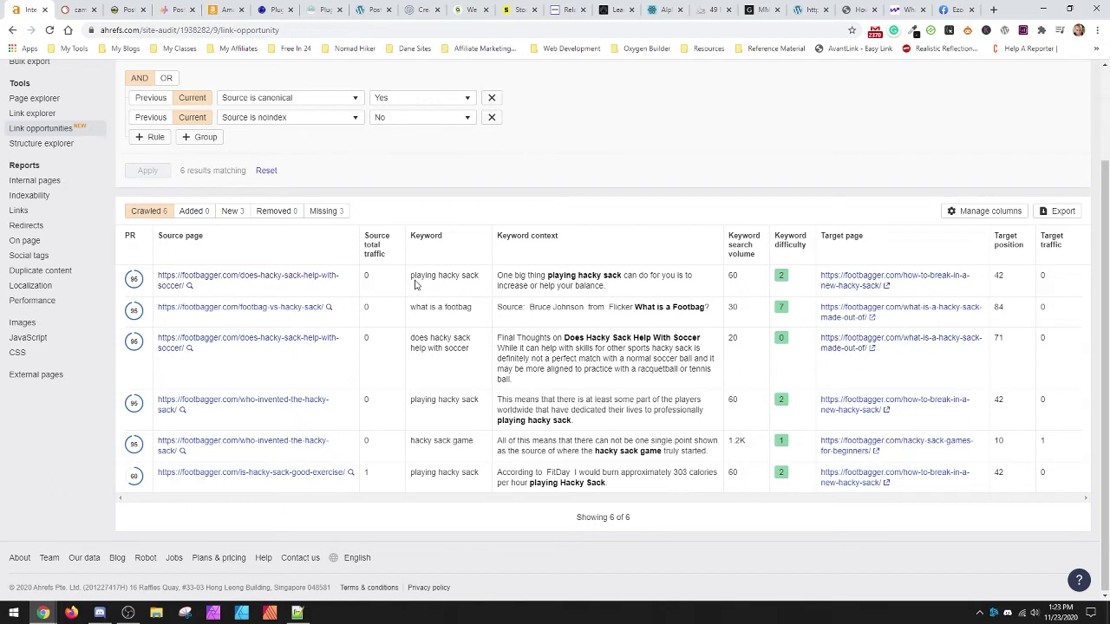
drag(411, 275, 468, 287)
scroll(576, 203, up, 2)
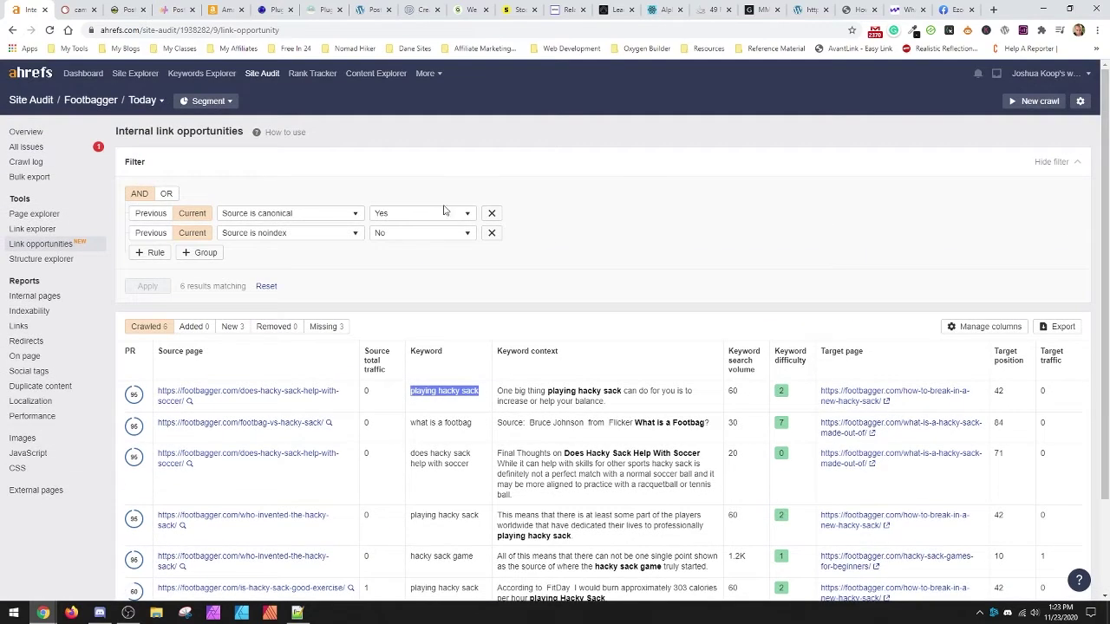
Open Page explorer and look through the crawled Footbagger pages with their status codes, indexability and inlinks
click(42, 218)
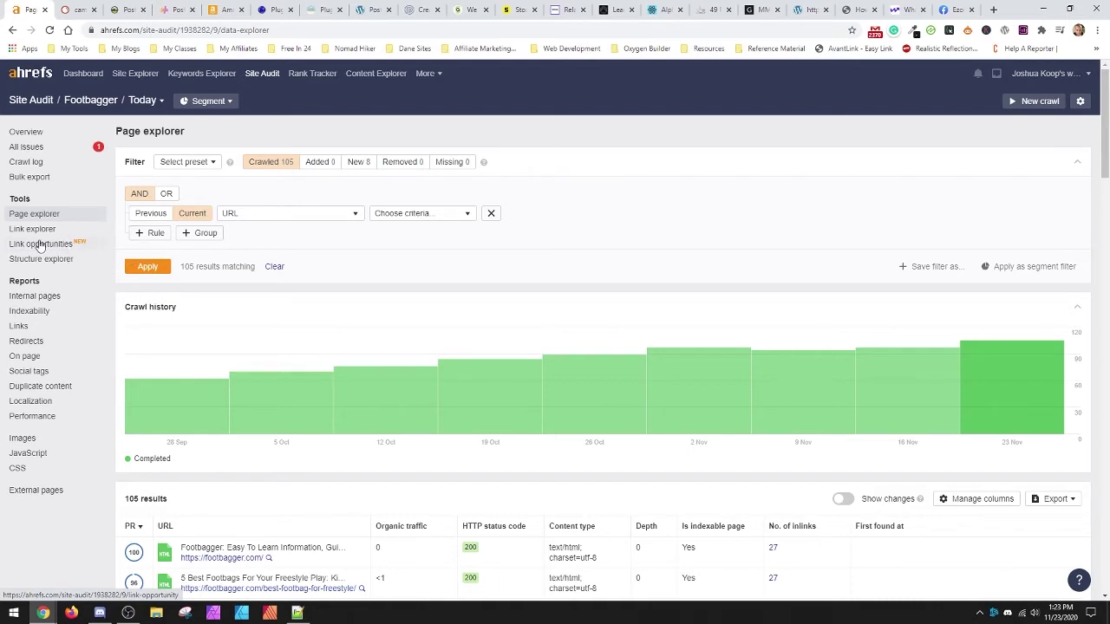
scroll(566, 348, down, 1)
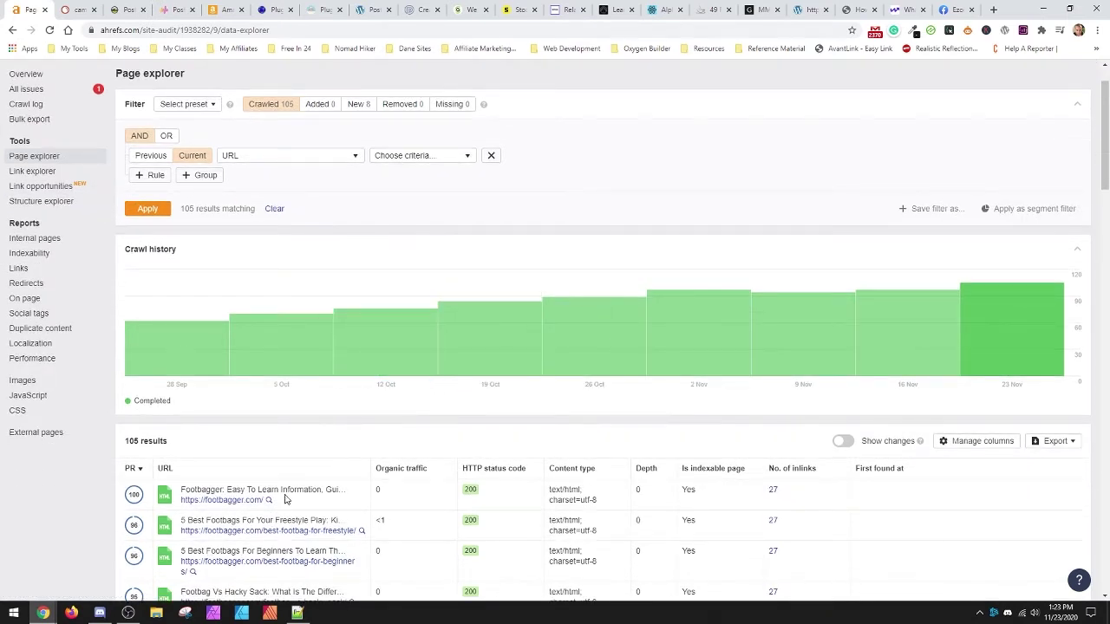
scroll(755, 508, down, 2)
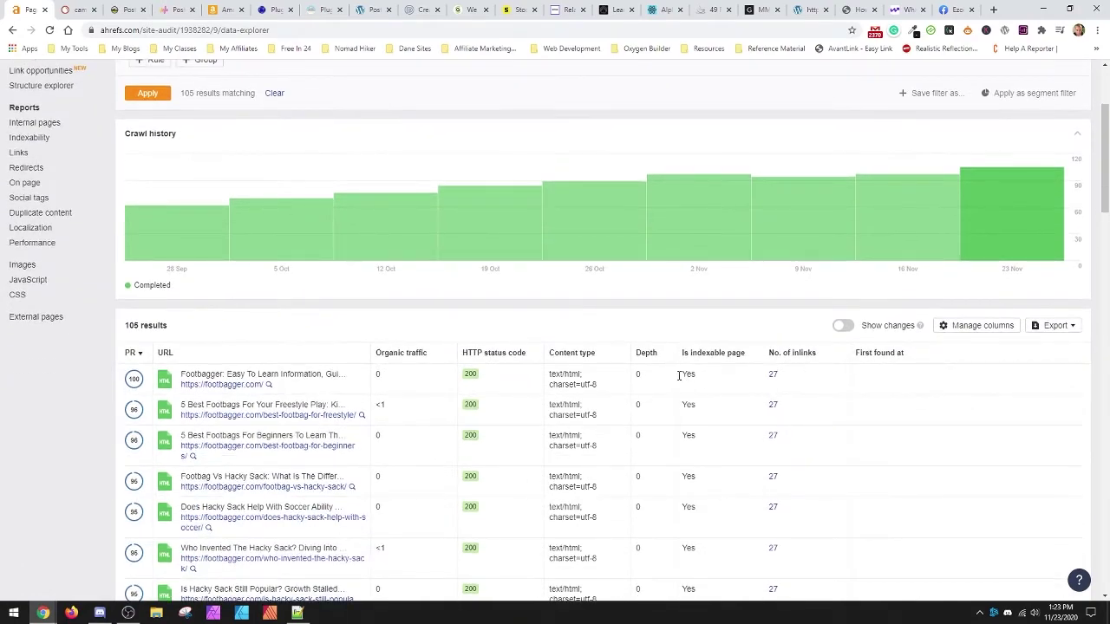
scroll(595, 521, down, 5)
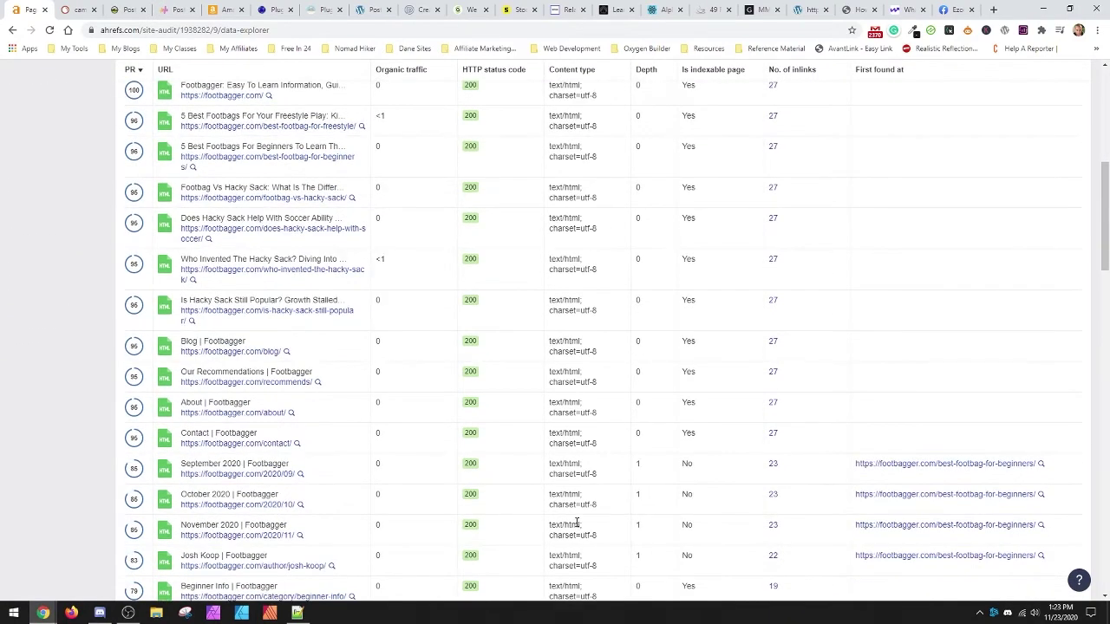
scroll(607, 520, up, 2)
scroll(681, 501, up, 6)
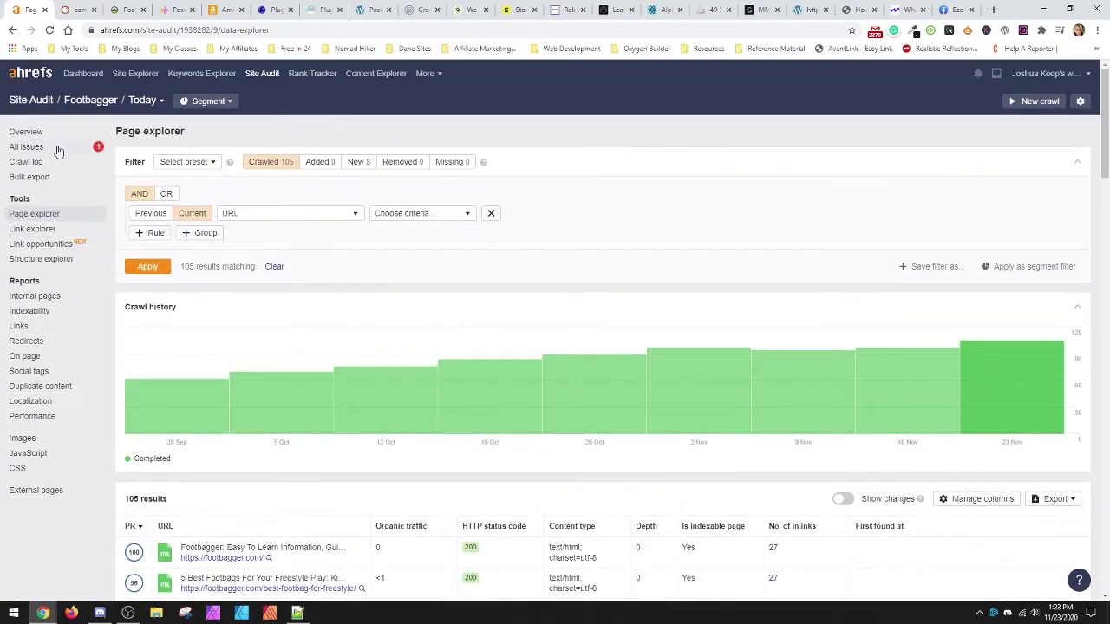
Compare actual with all possible audit issues, filter the actual ones to Error importance, and return to the link opportunities report
click(26, 146)
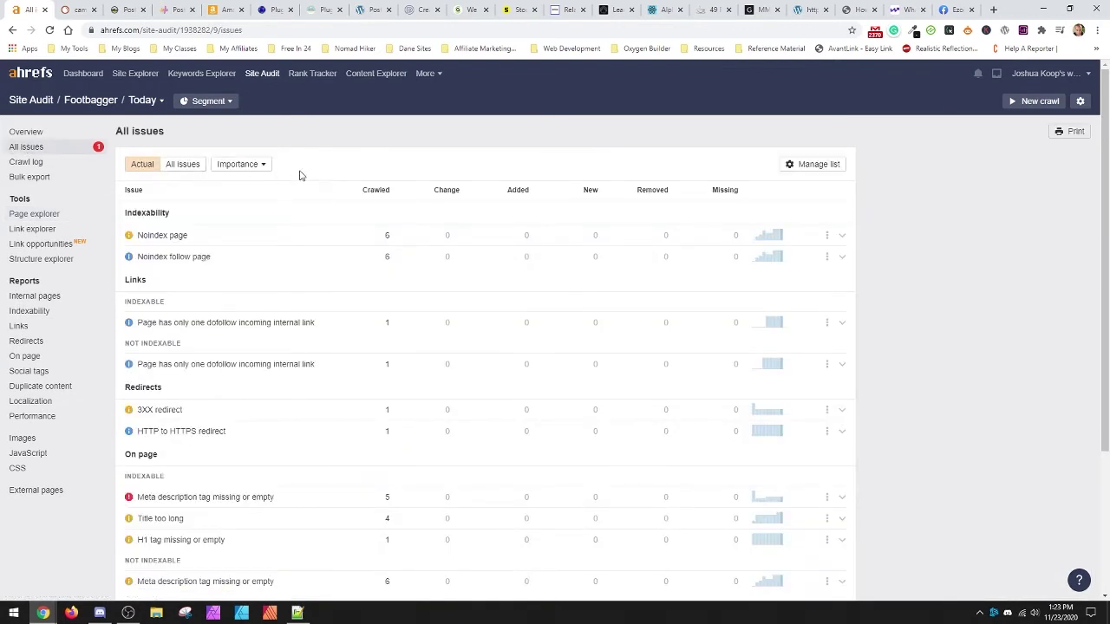
click(182, 166)
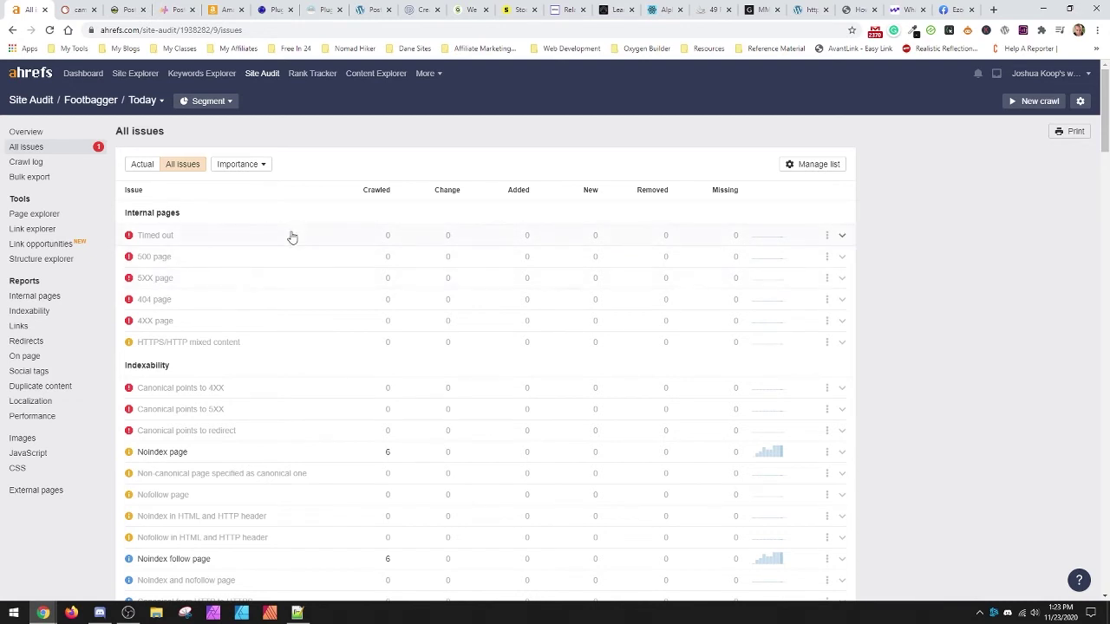
click(142, 164)
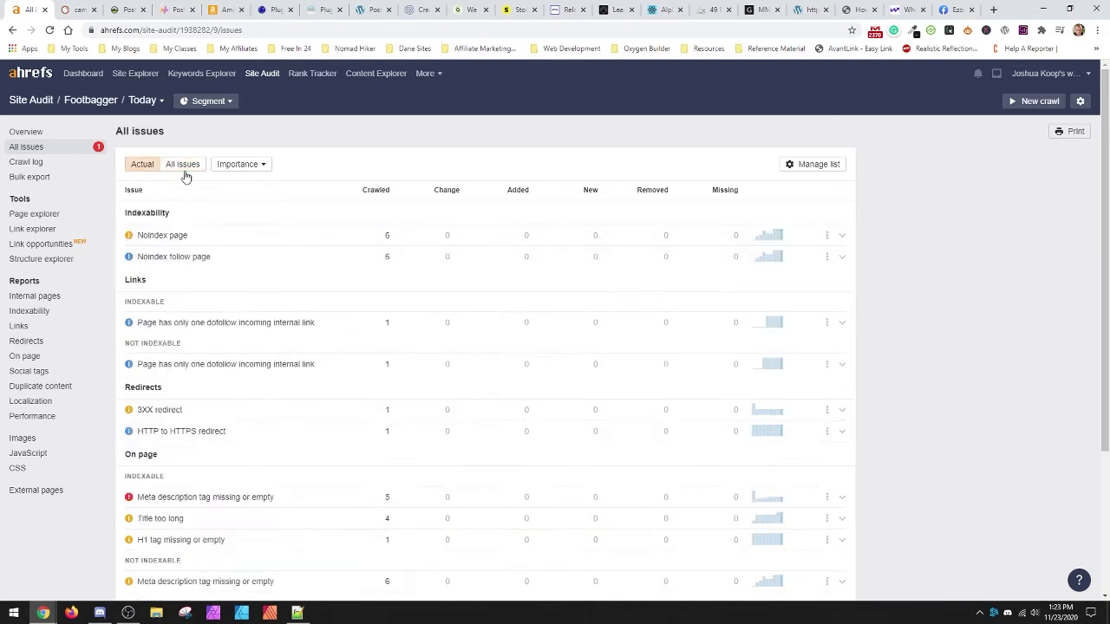
click(254, 165)
click(247, 197)
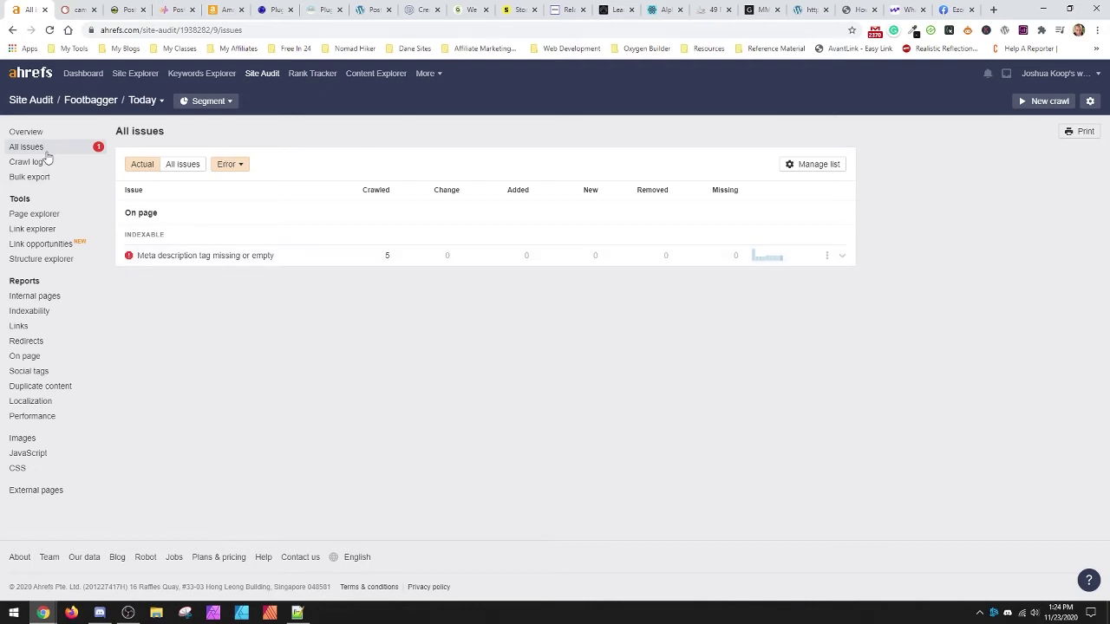
click(41, 245)
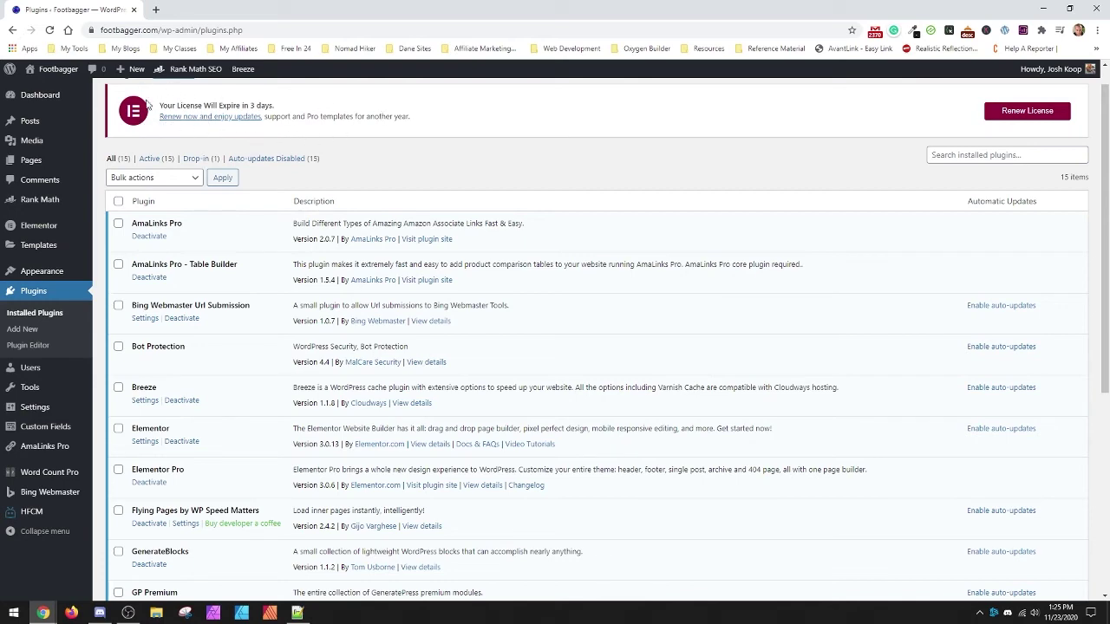
Open the live Footbagger homepage in a new tab, look through it down to the footer, and close that tab
scroll(403, 182, up, 1)
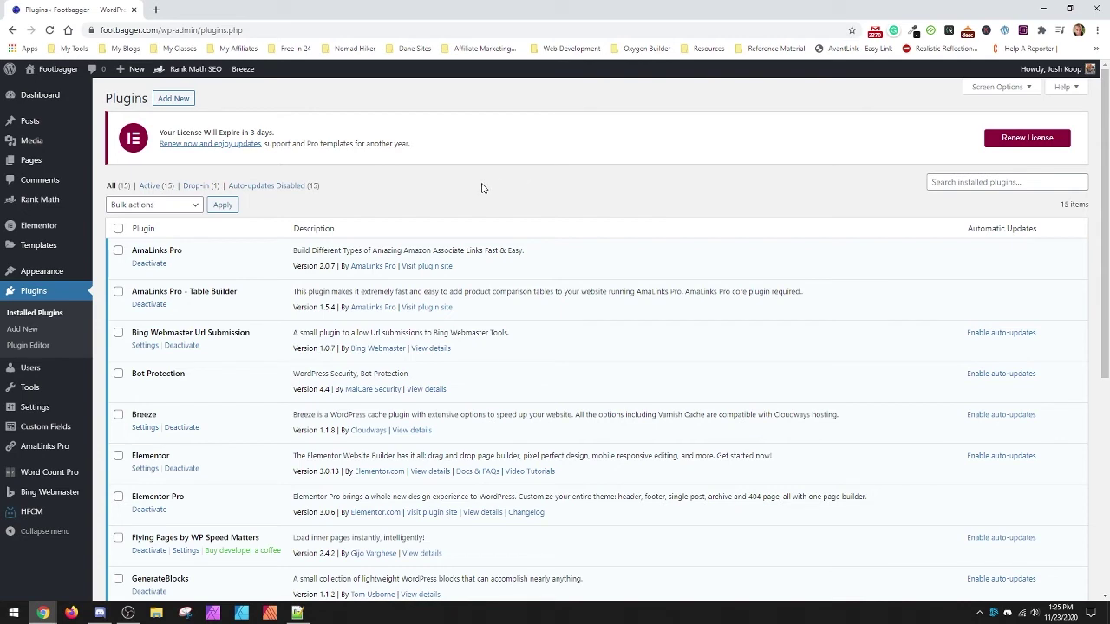
mouse_move(52, 70)
click(48, 93)
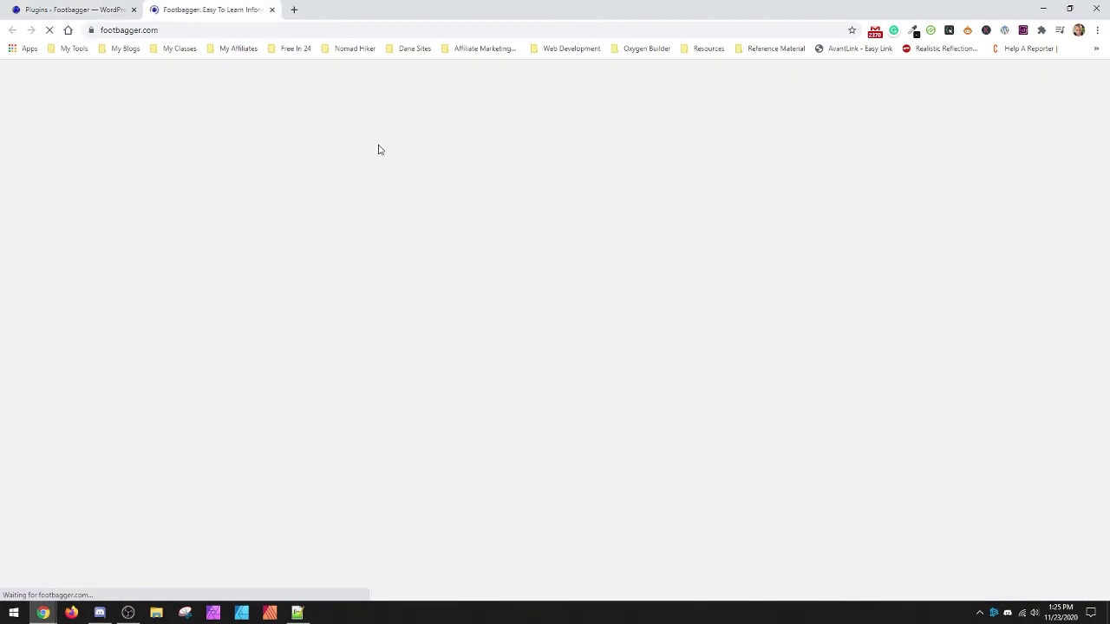
scroll(475, 313, down, 10)
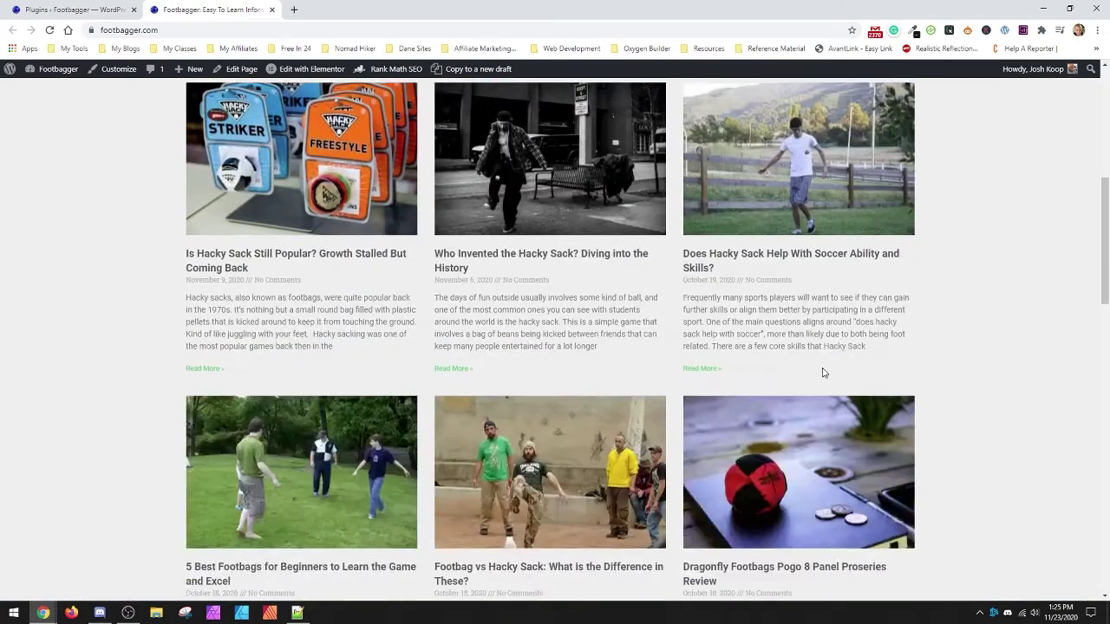
scroll(871, 398, down, 8)
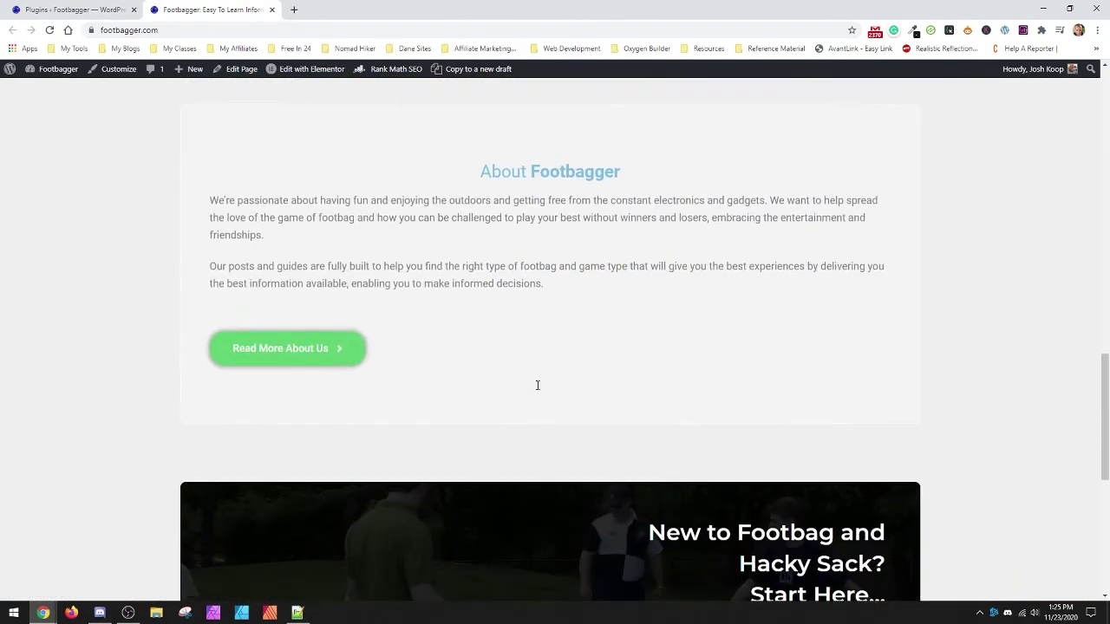
scroll(514, 394, down, 2)
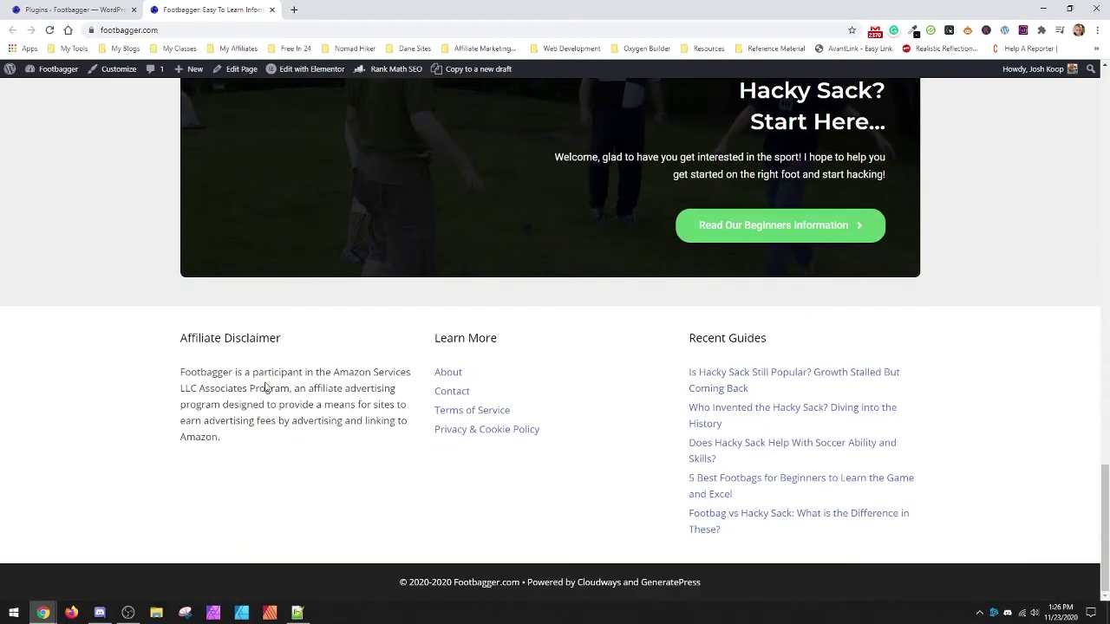
scroll(184, 387, up, 8)
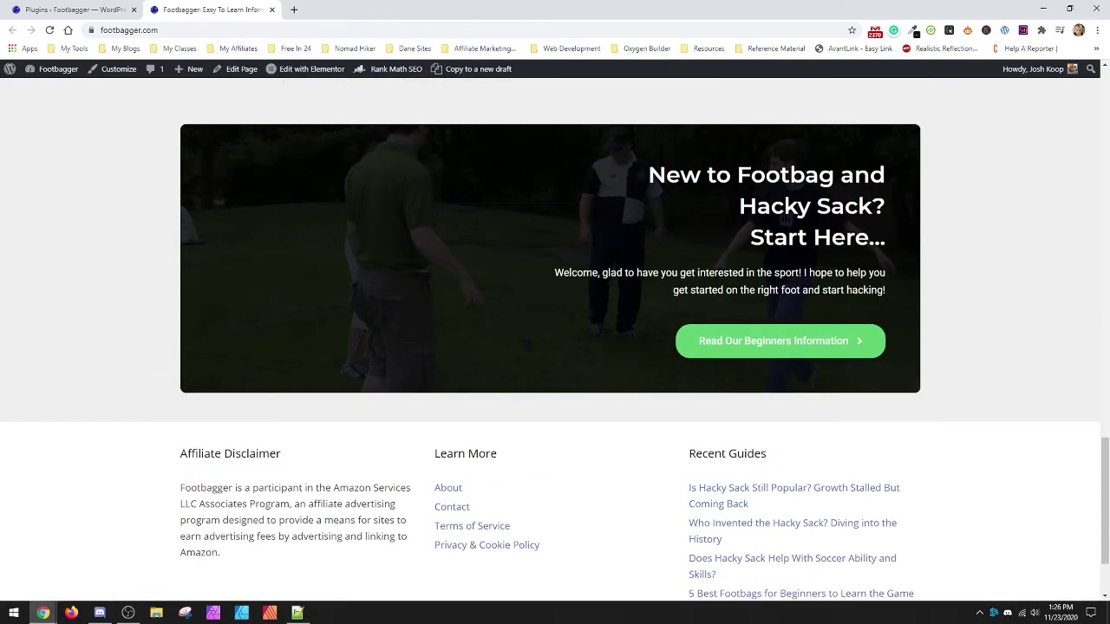
scroll(183, 382, up, 7)
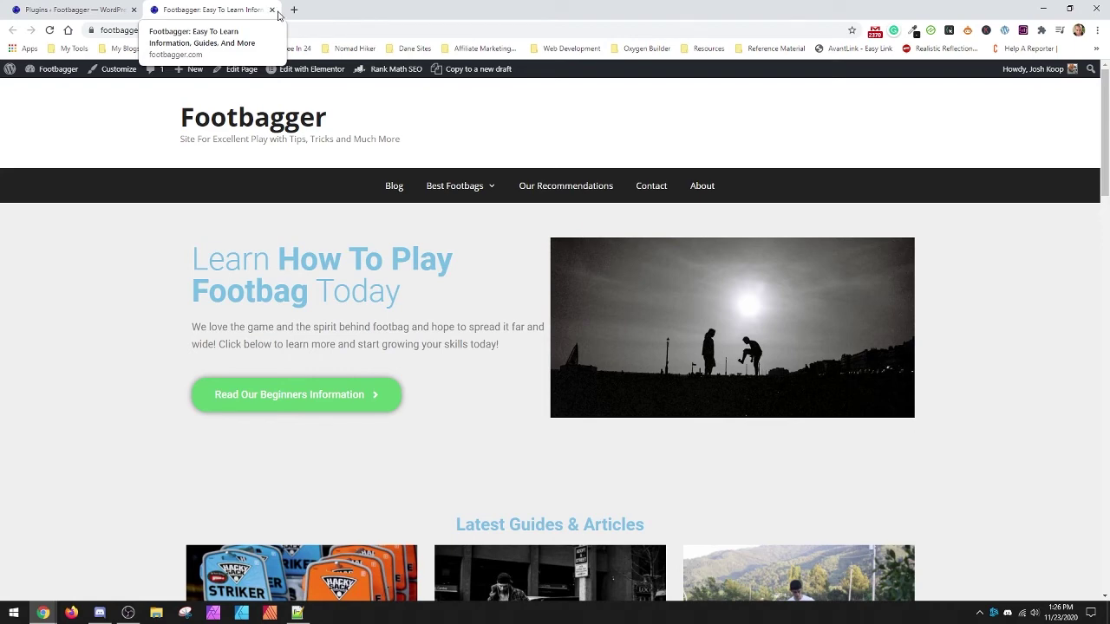
click(273, 9)
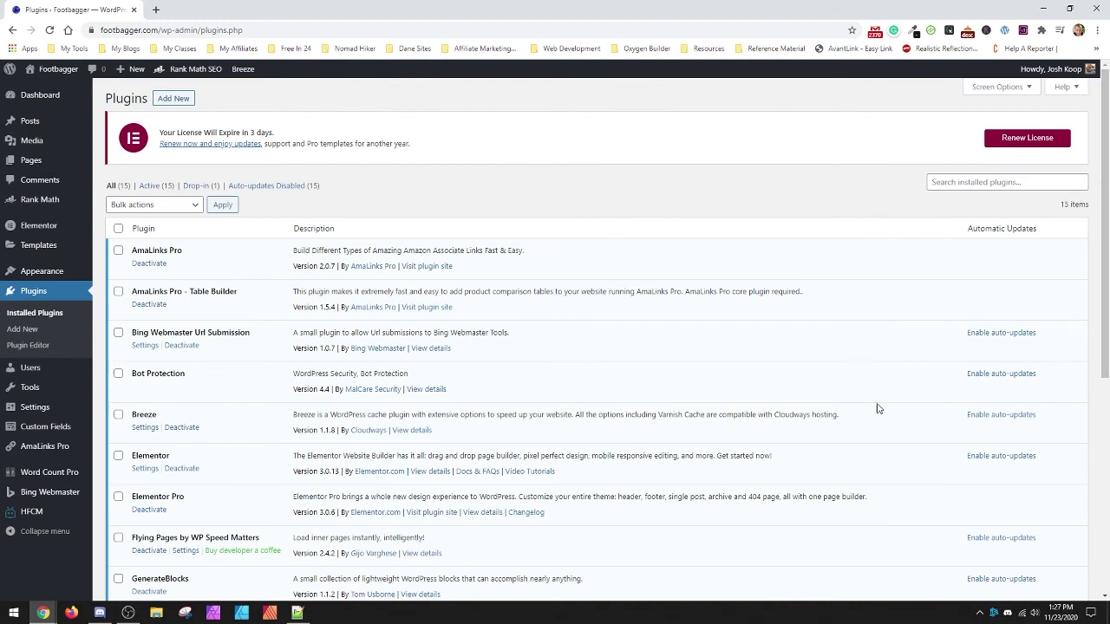
click(1065, 615)
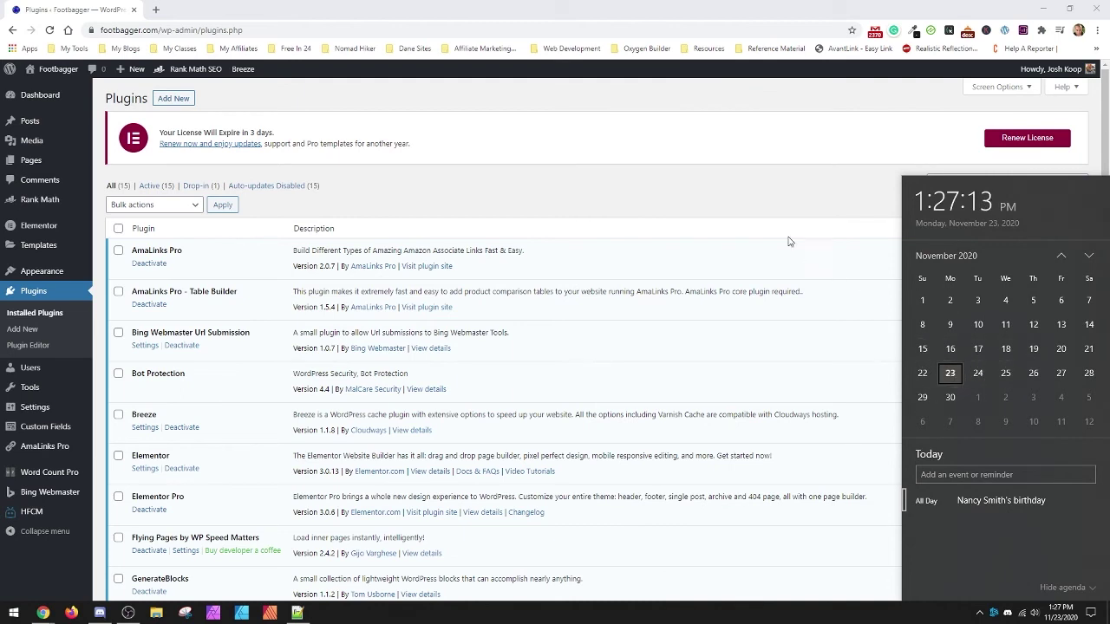
click(770, 209)
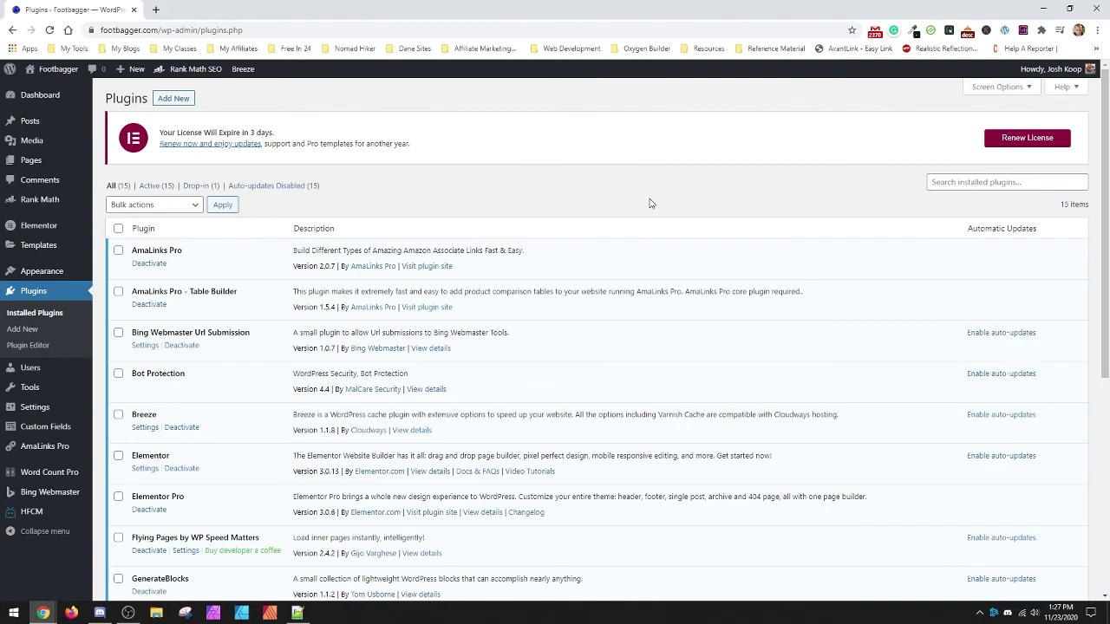